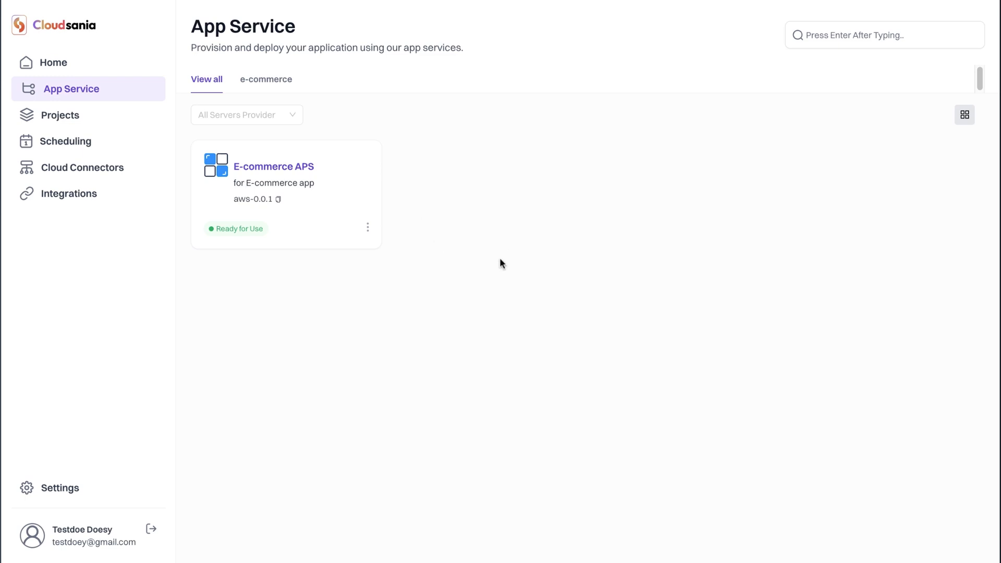
Start deploying the E-commerce APS app service for the ShopSwift project from the project list
click(57, 115)
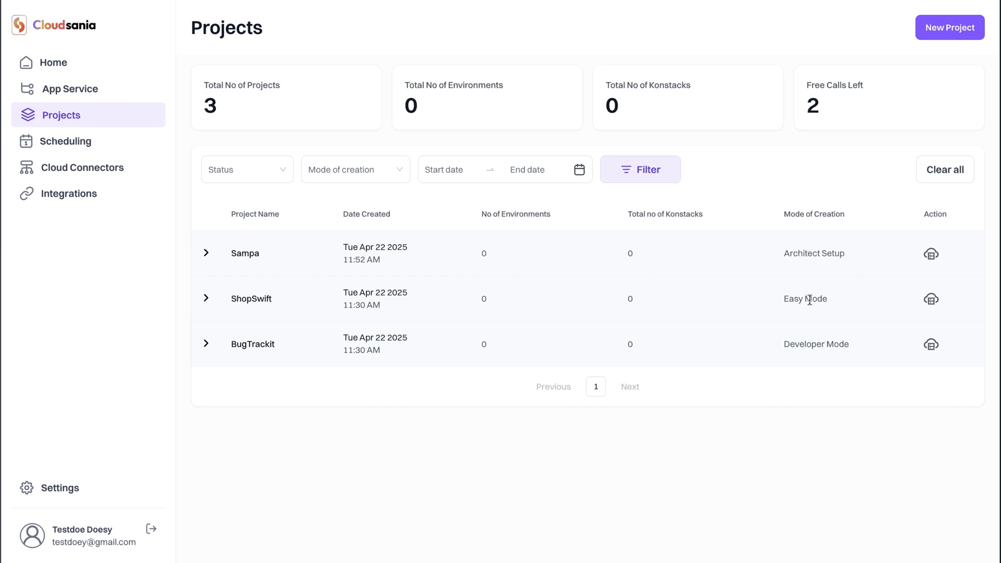
click(932, 301)
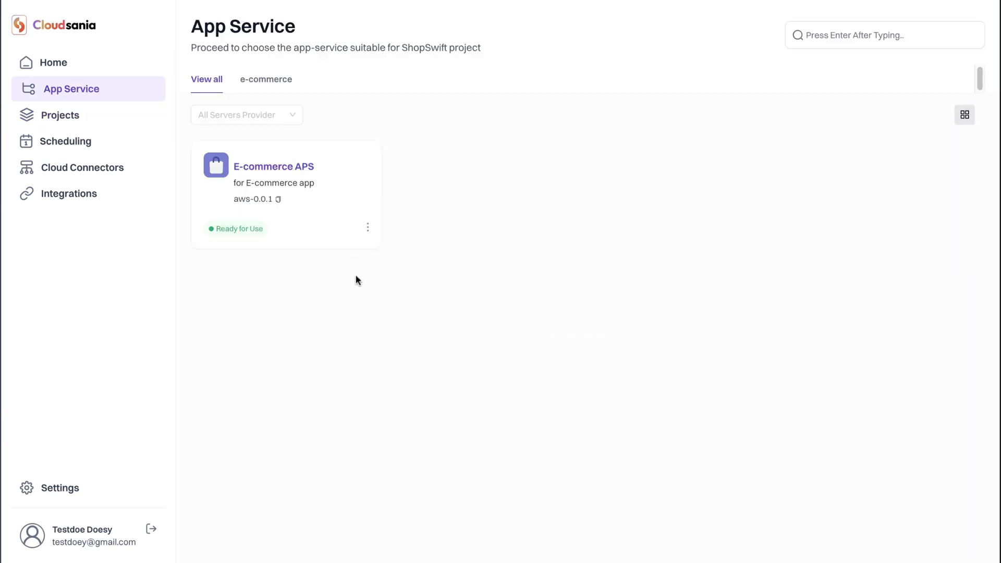
click(368, 229)
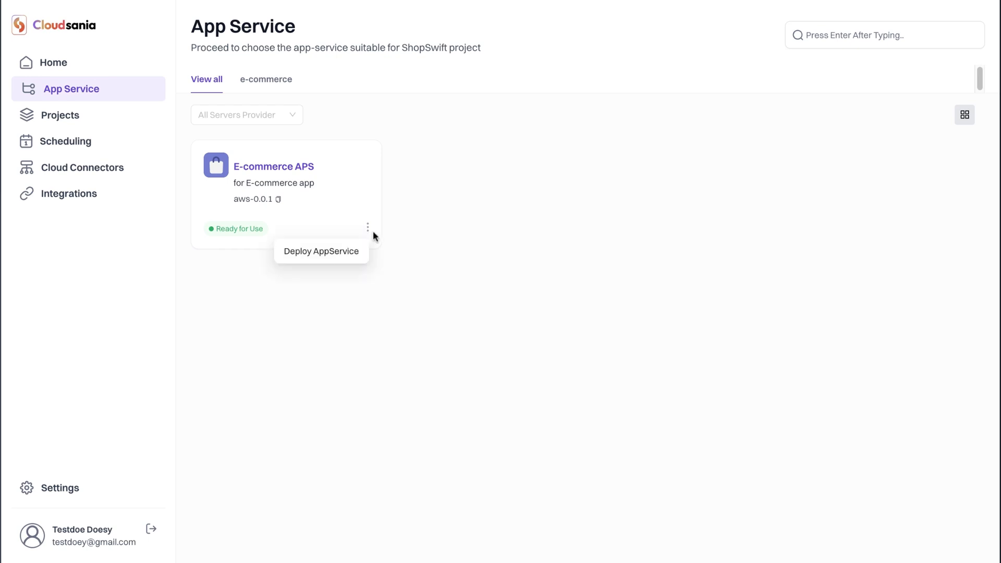
click(337, 252)
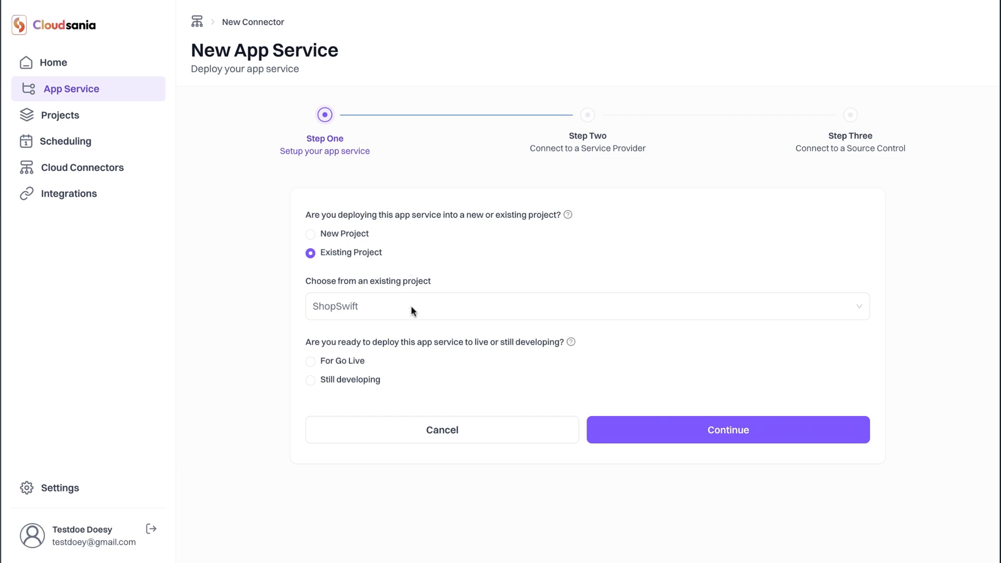
Set up the app service for the existing project ShopSwift as Still developing, and continue to the service provider stage
click(437, 315)
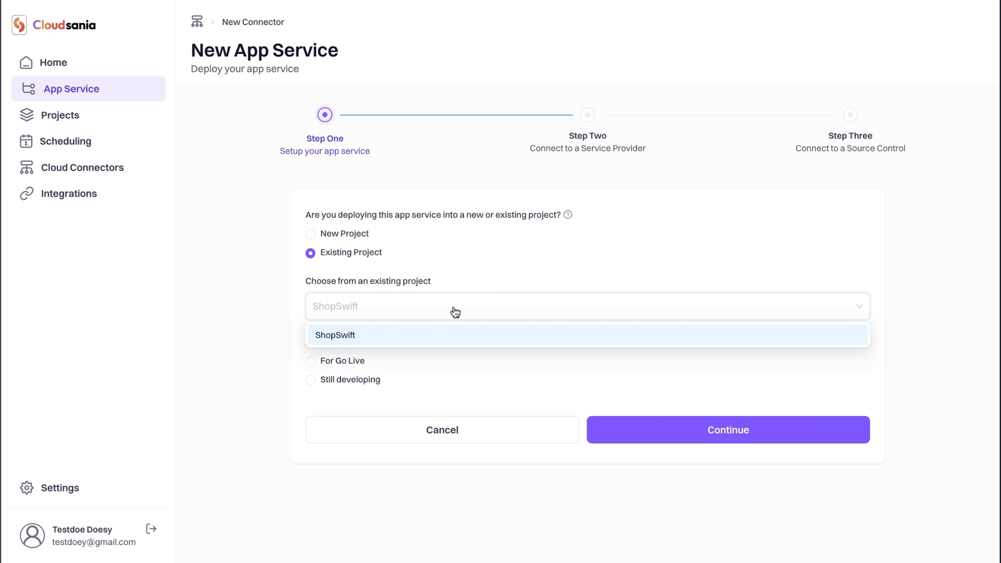
click(370, 330)
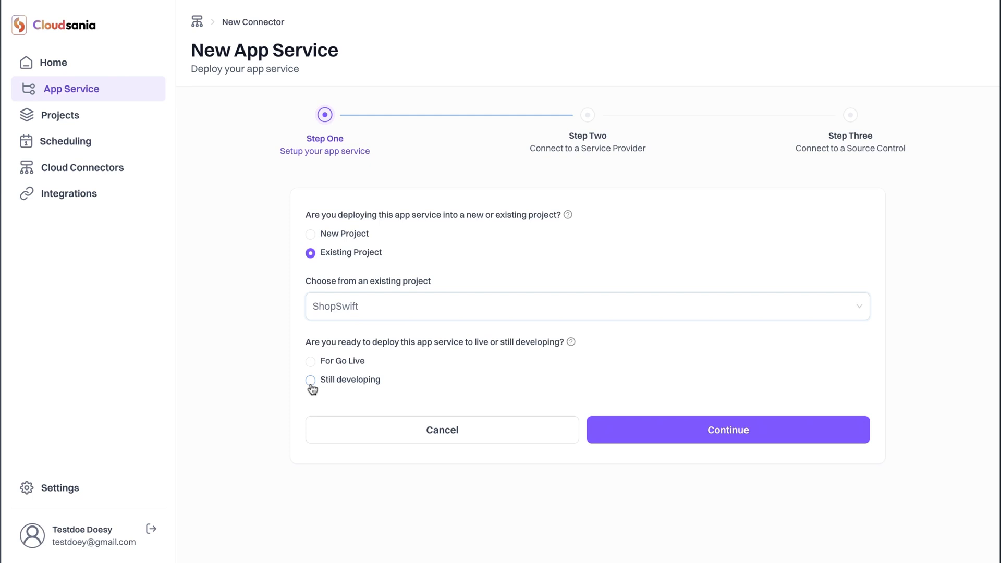
click(338, 380)
click(719, 432)
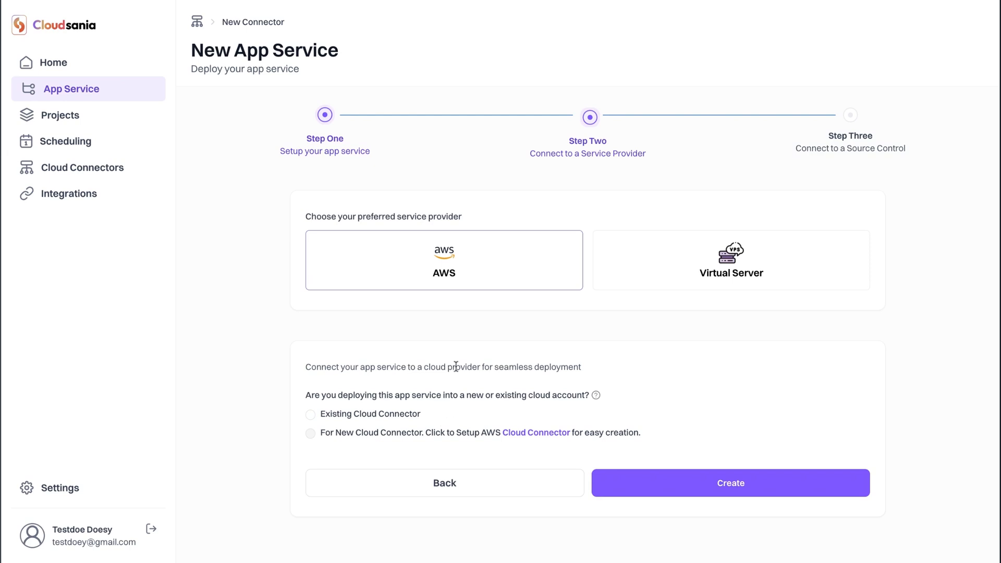
Connect the app service to AWS through the existing cloud connector aws-default-access-connector, and deploy it
click(310, 416)
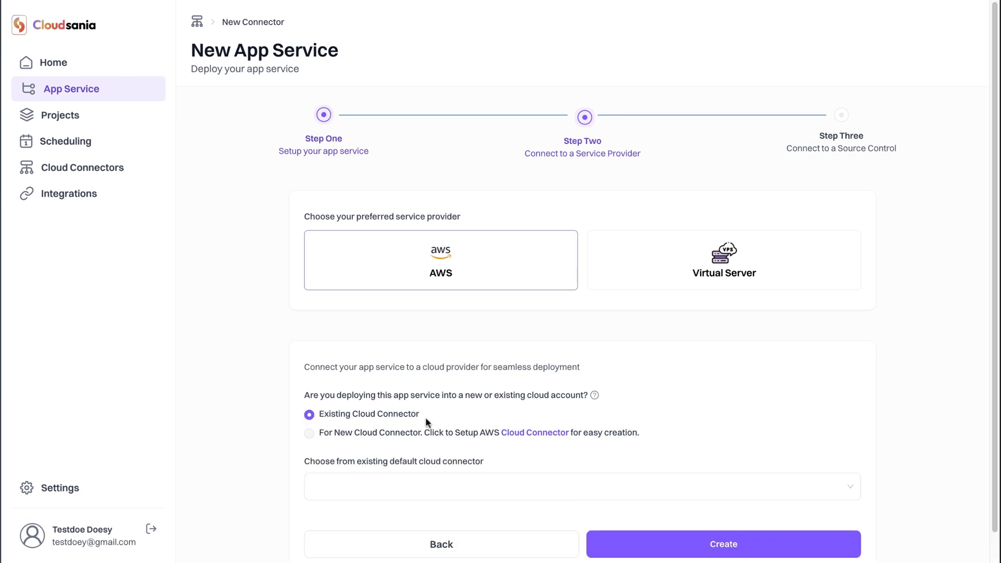
scroll(440, 399, down, 1)
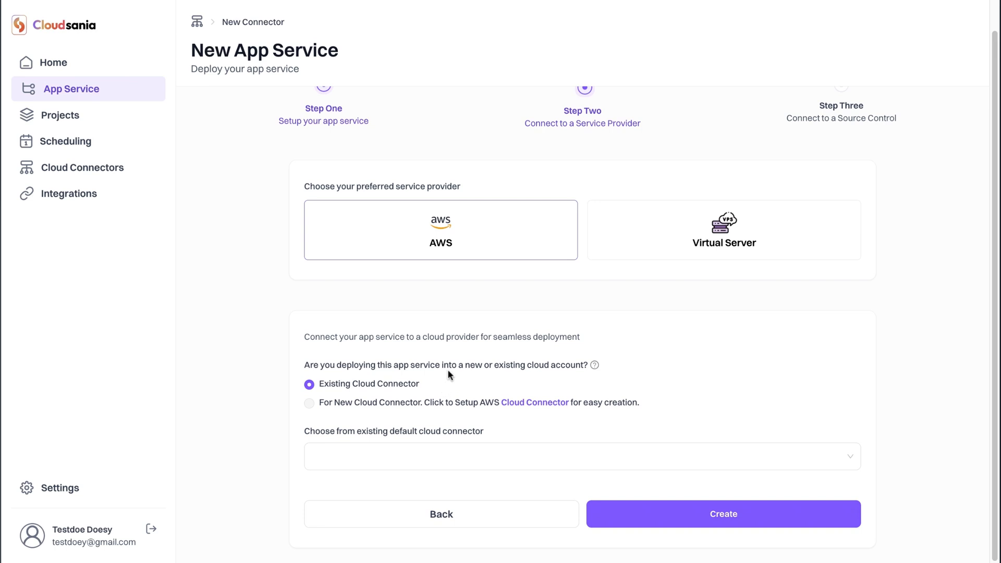
click(494, 458)
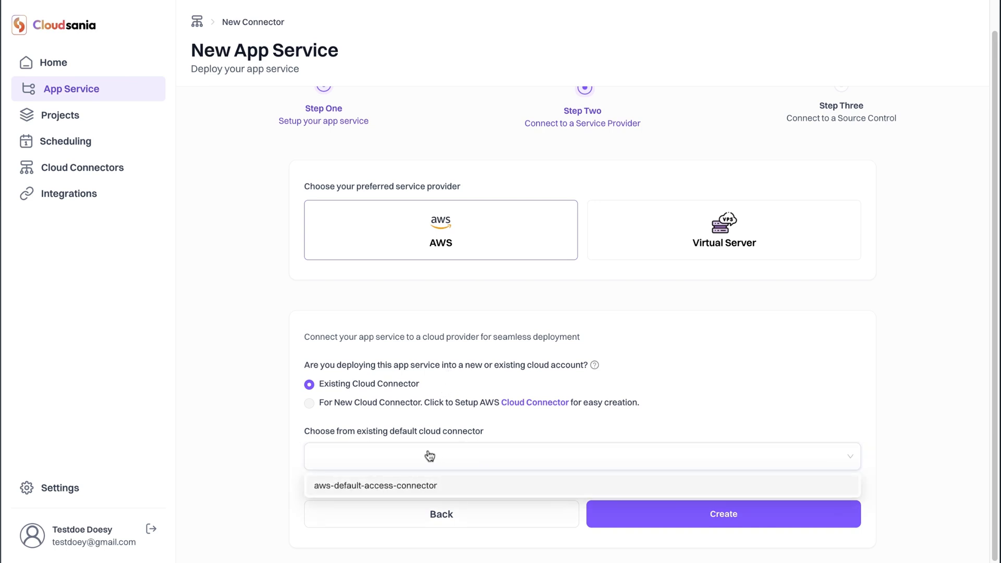
click(403, 489)
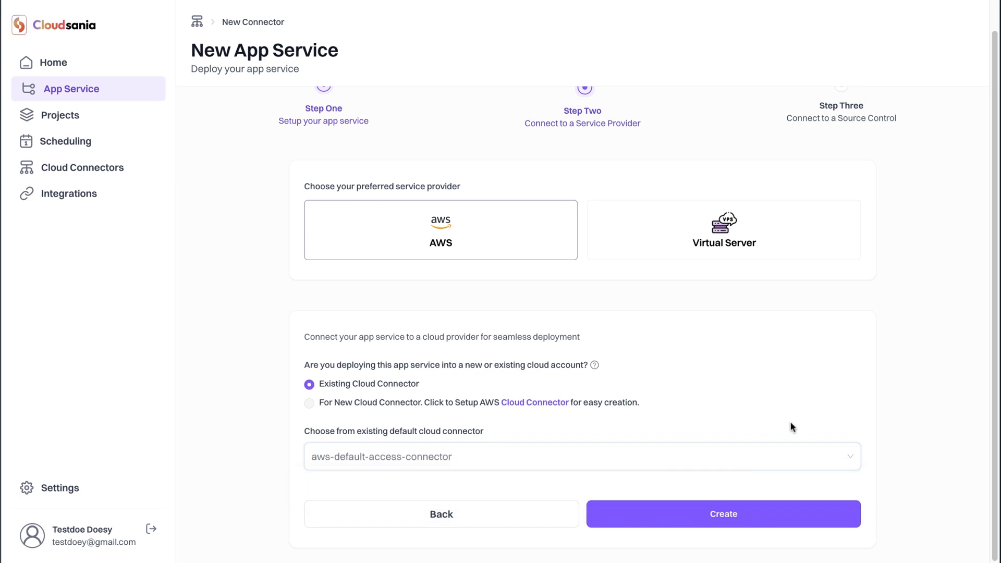
click(726, 518)
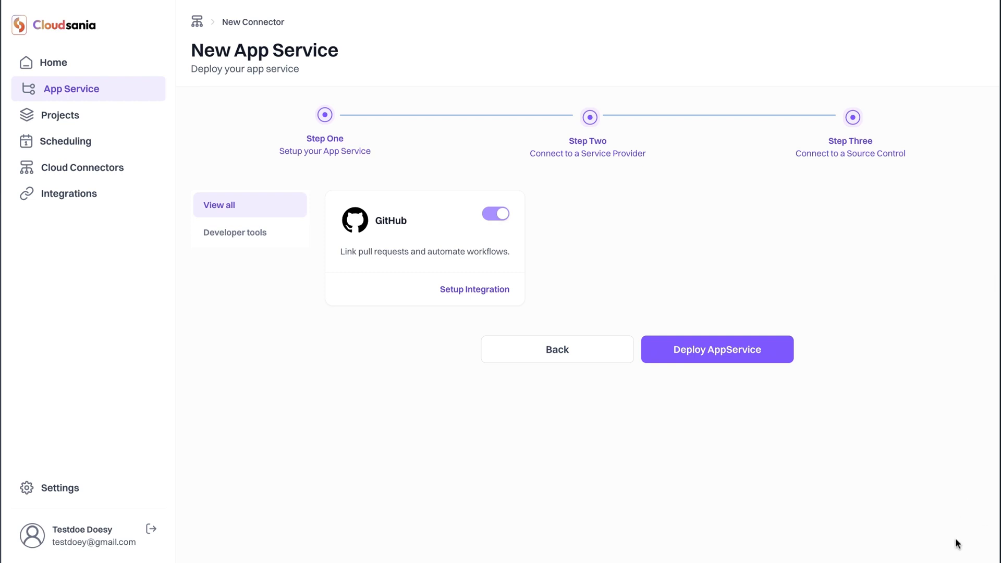
click(731, 346)
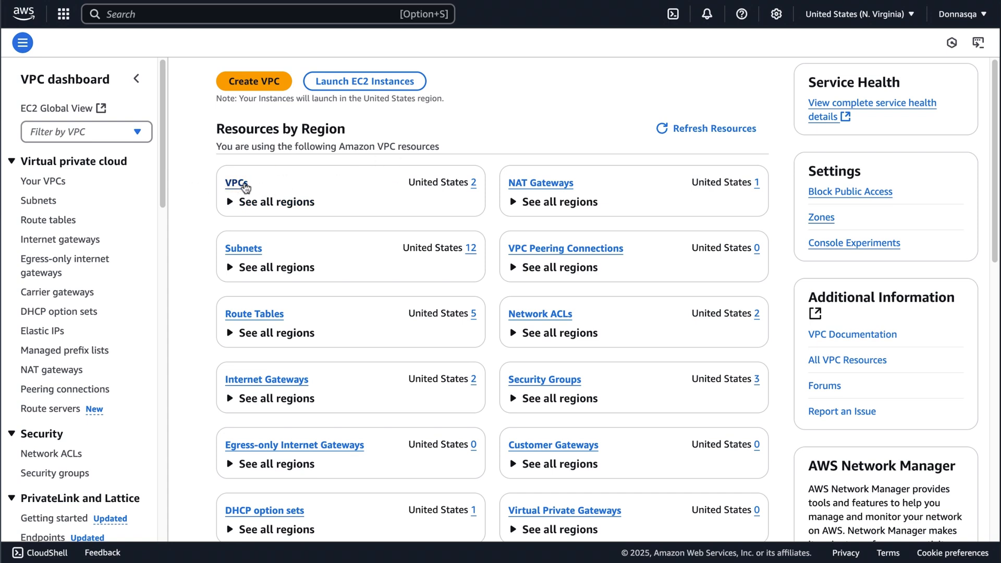
In the AWS VPC console, check the list of VPCs and examine the subnets, including their CIDR ranges and availability zones
click(244, 186)
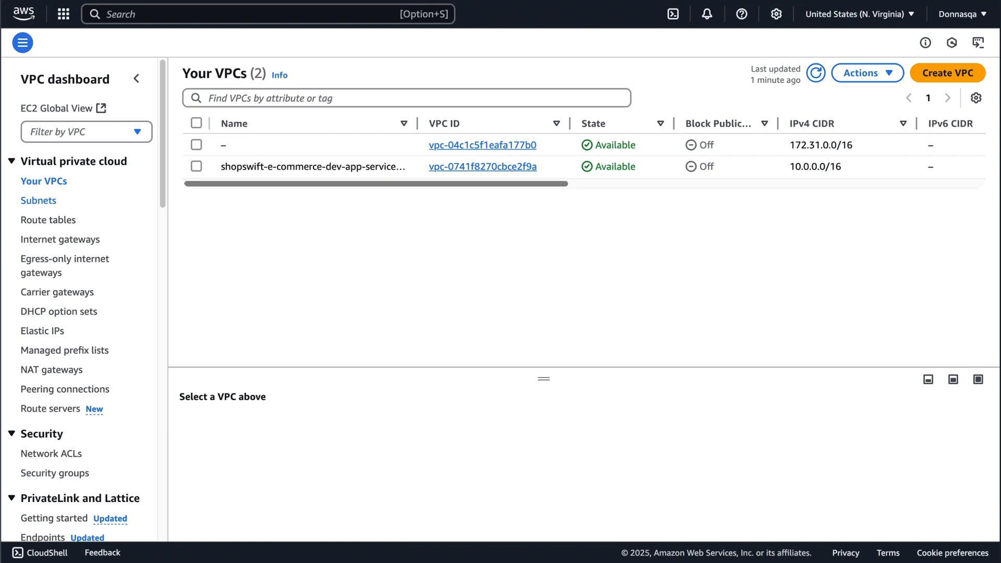
click(40, 207)
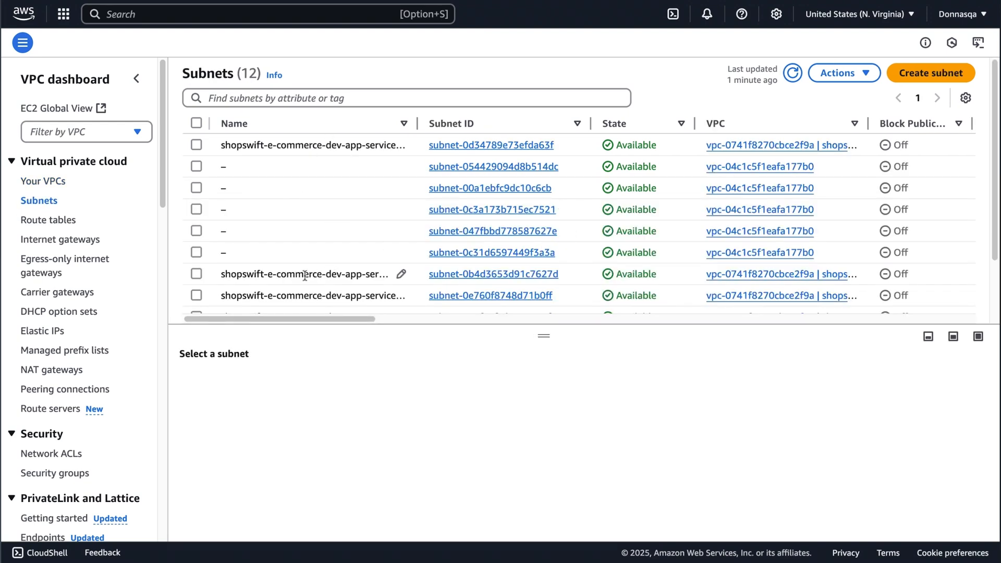
scroll(362, 256, down, 3)
scroll(324, 245, up, 3)
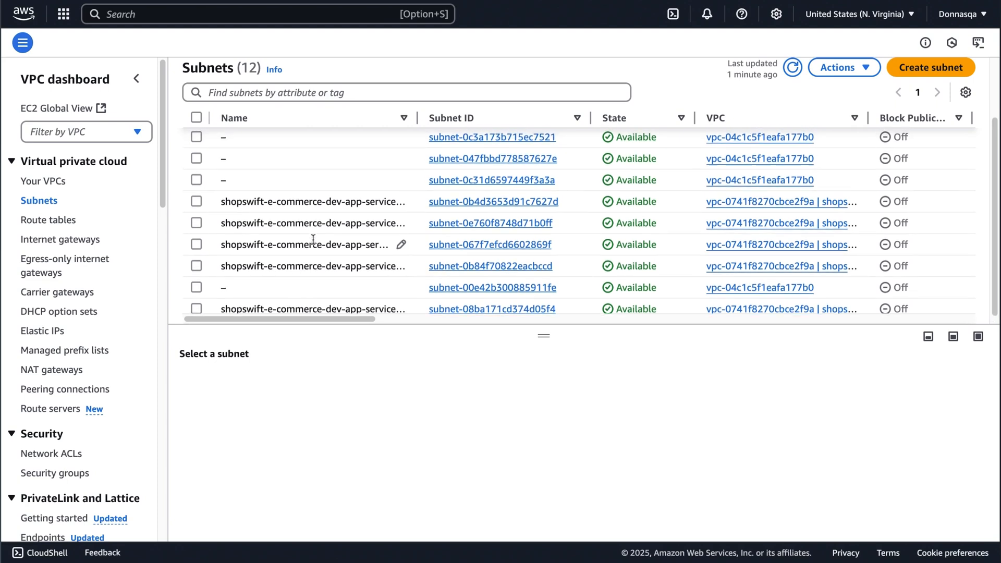
scroll(323, 314, right, 5)
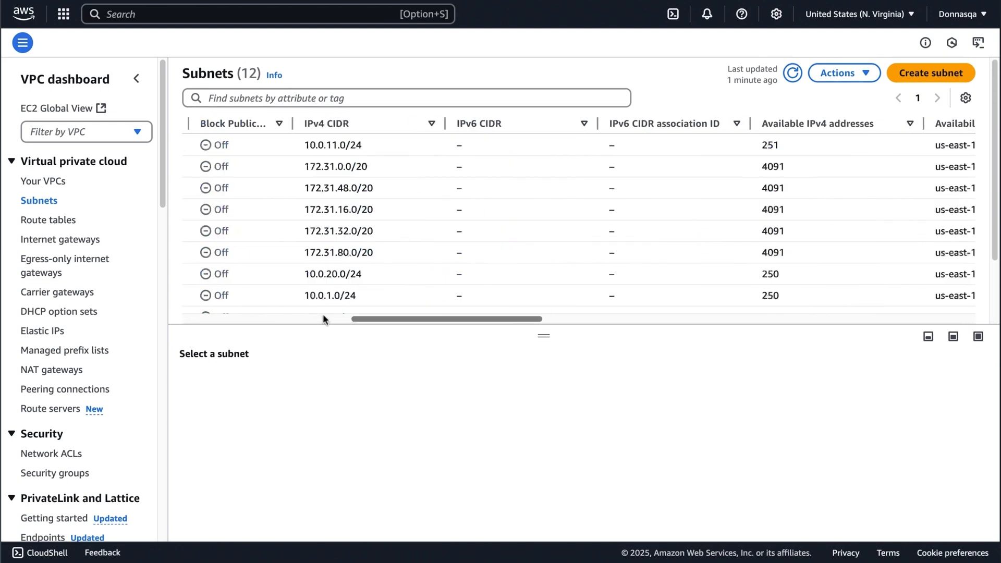
scroll(323, 314, right, 10)
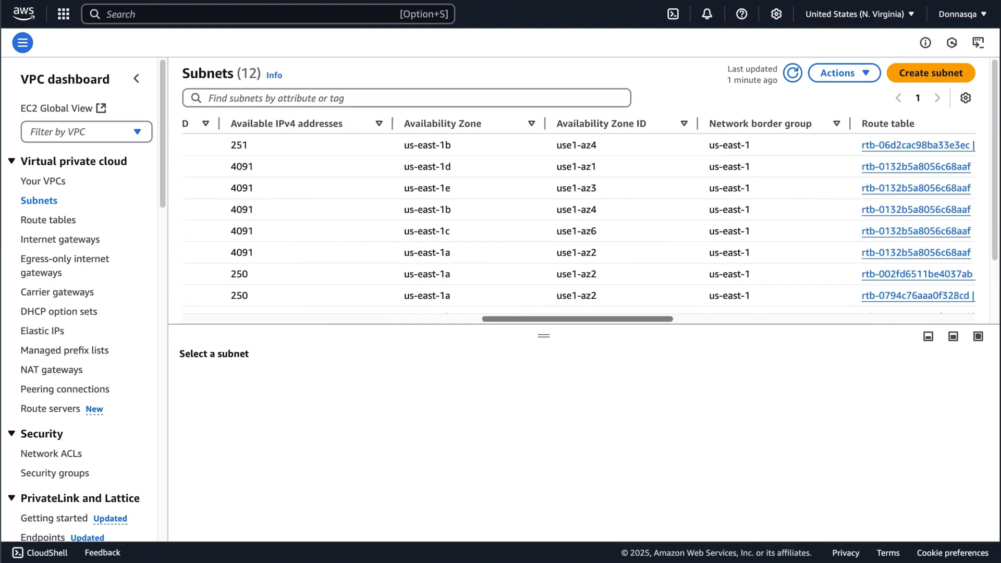
scroll(295, 248, left, 15)
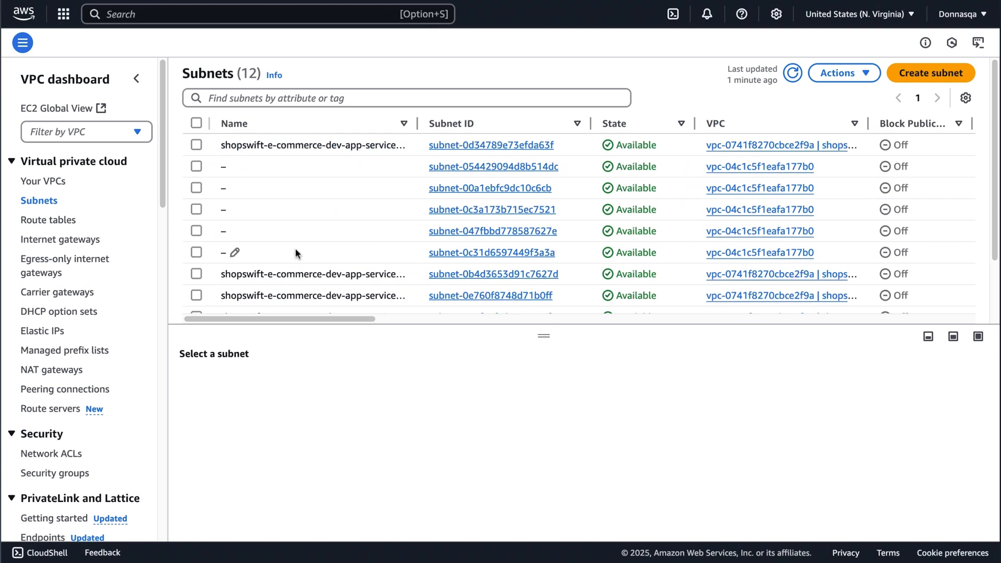
scroll(296, 245, down, 1)
scroll(296, 245, down, 3)
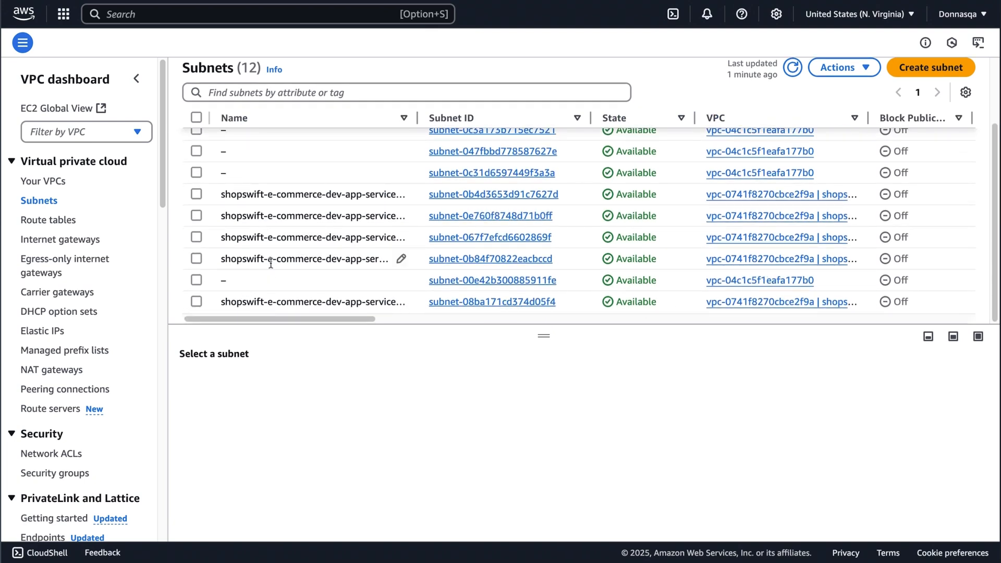
Check the NAT gateways and the Elastic IP addresses provisioned for the ShopSwift app service
scroll(75, 315, down, 2)
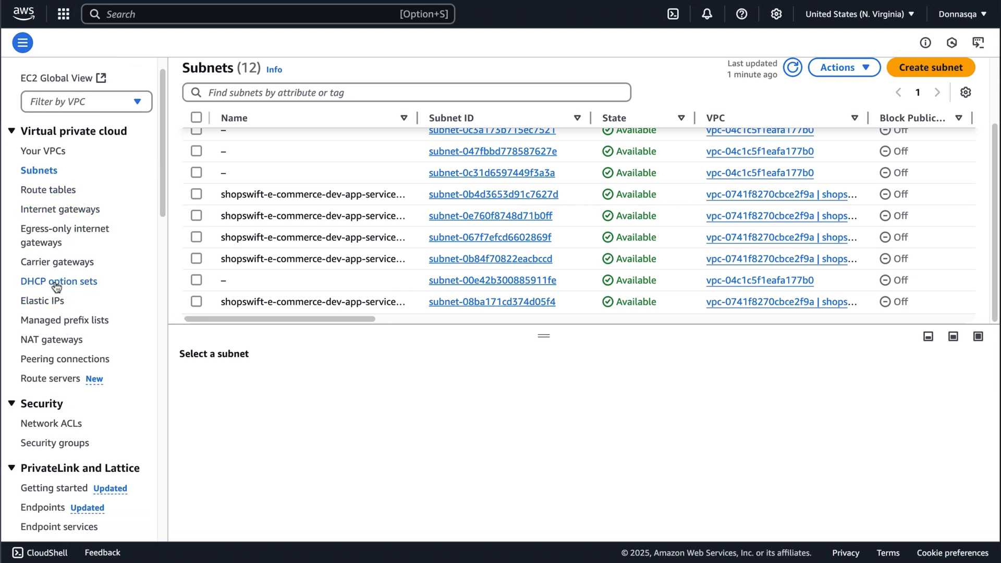
click(54, 342)
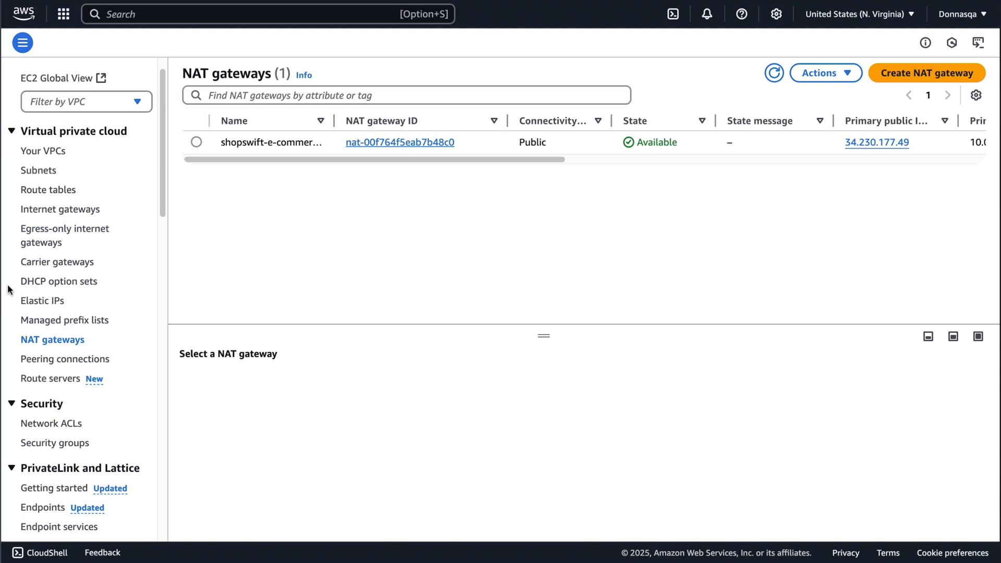
click(32, 305)
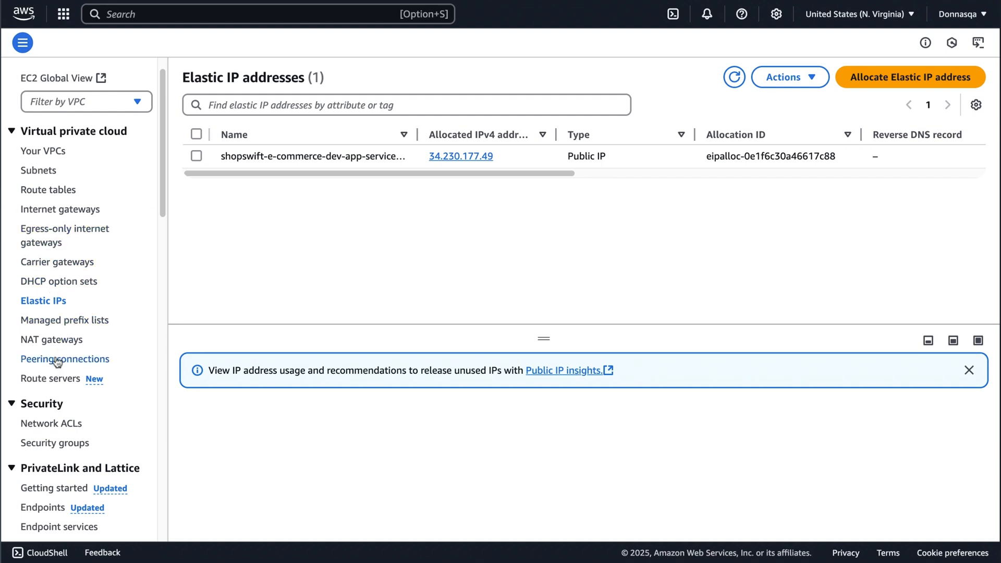
scroll(59, 347, down, 1)
scroll(59, 344, down, 3)
scroll(66, 312, down, 2)
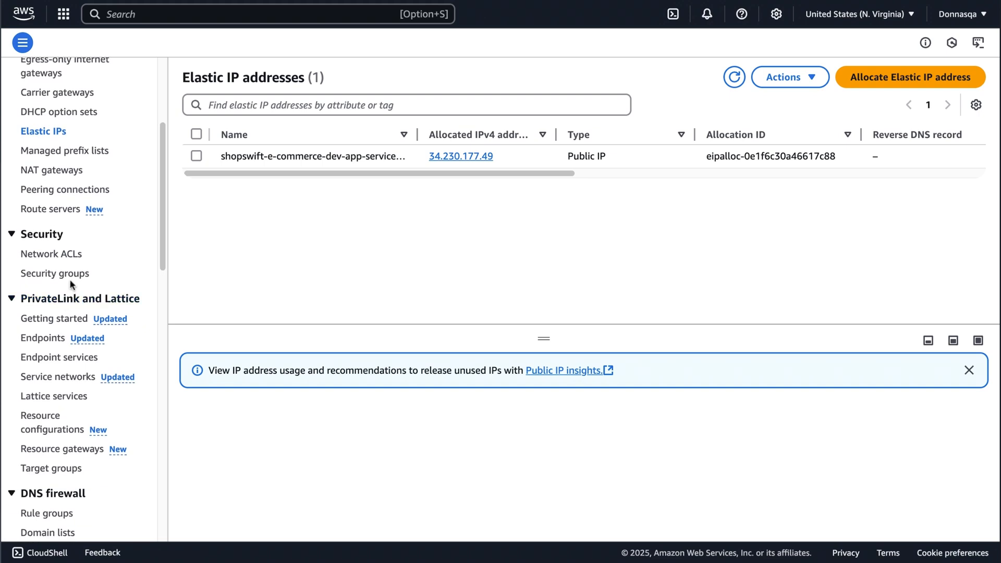
scroll(70, 274, up, 1)
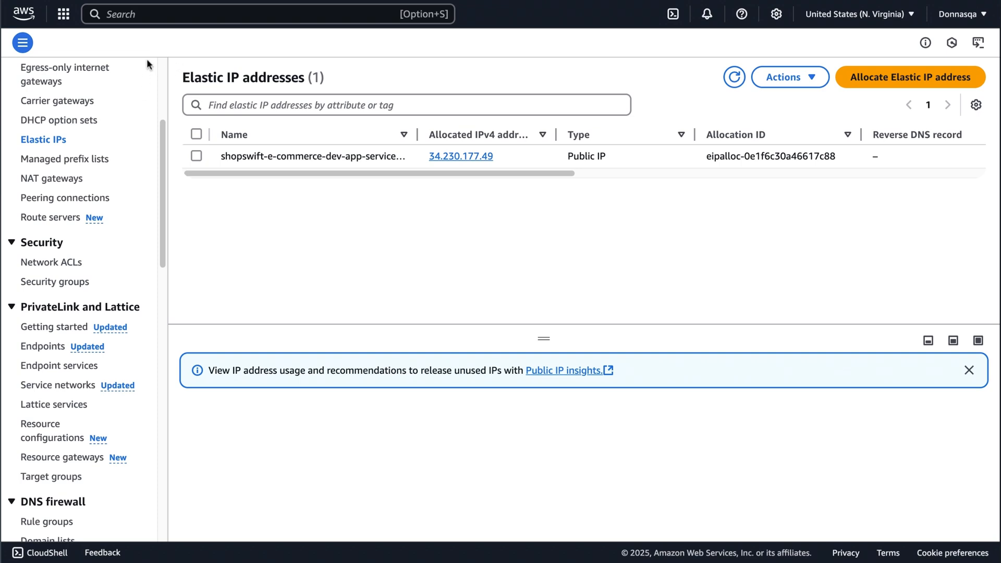
Find the S3 service by searching for "s3" and view its general purpose buckets
click(147, 14)
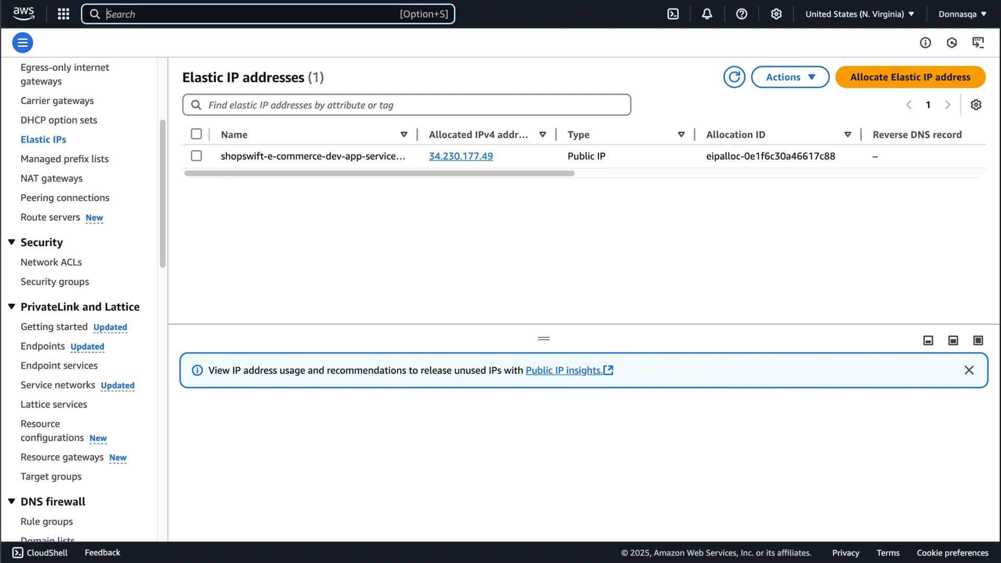
text(s3)
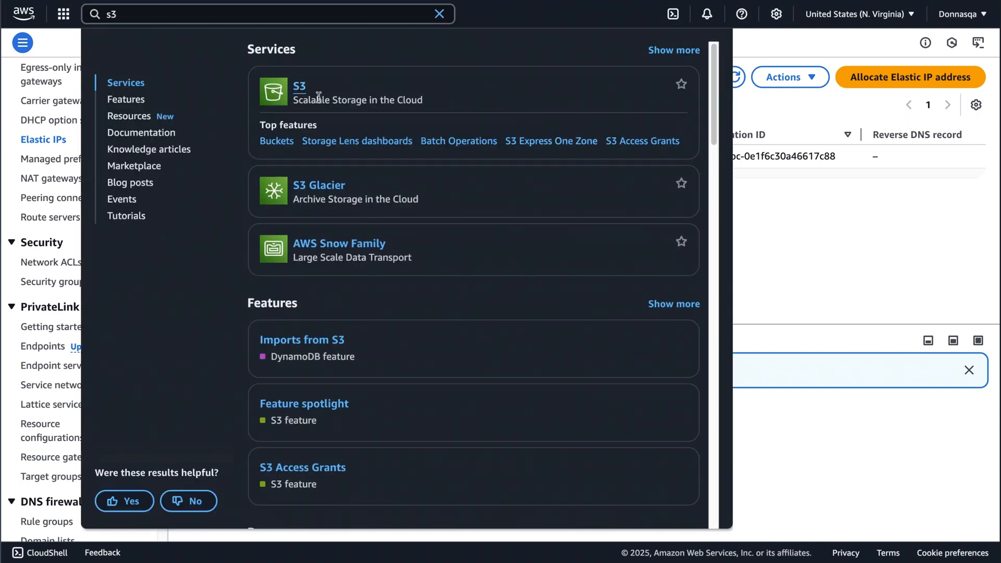
click(433, 94)
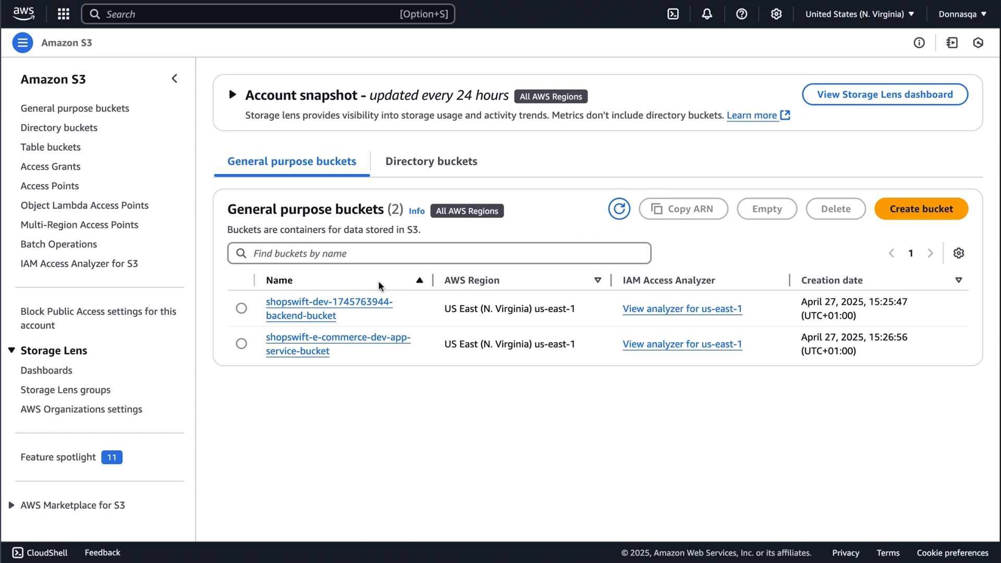
Find Elastic Container Service by searching for "Ecs" and view the details of the ShopSwift e-commerce dev cluster
click(228, 10)
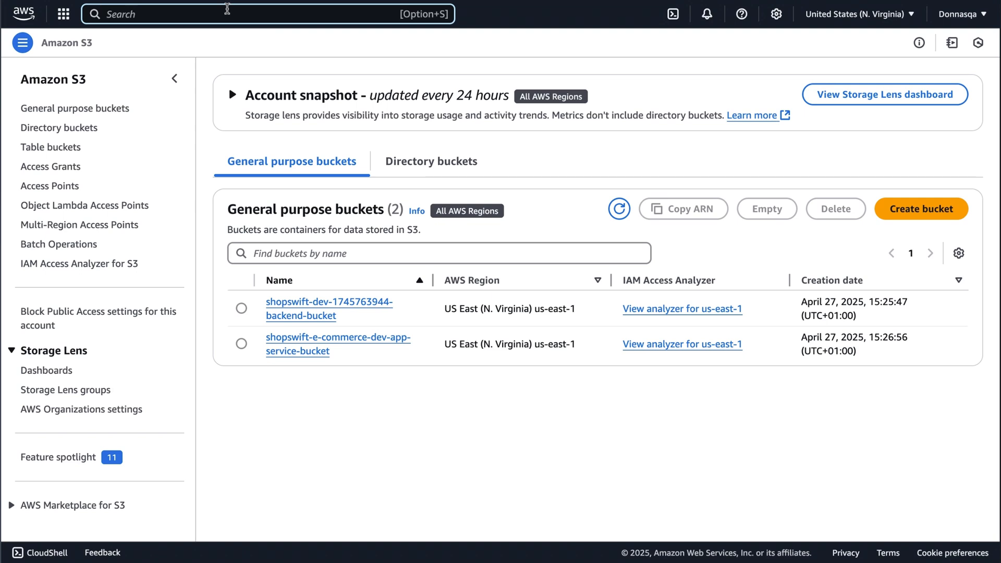
text(Ecs)
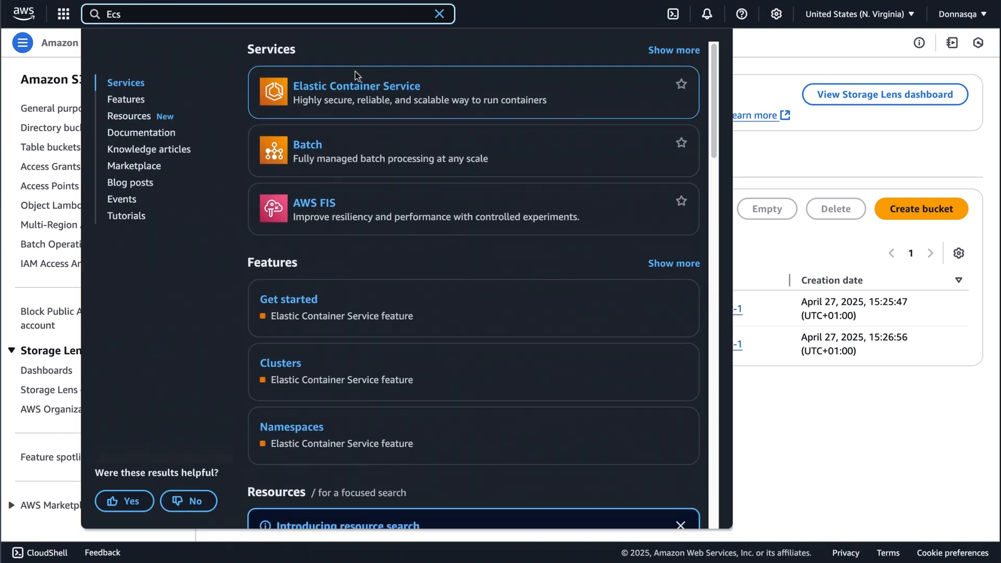
click(979, 34)
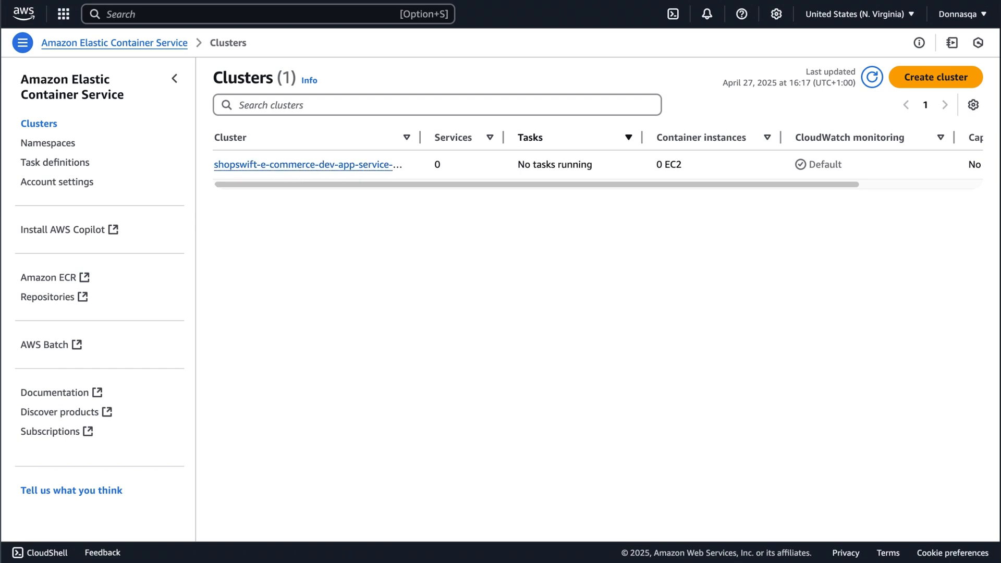
click(316, 165)
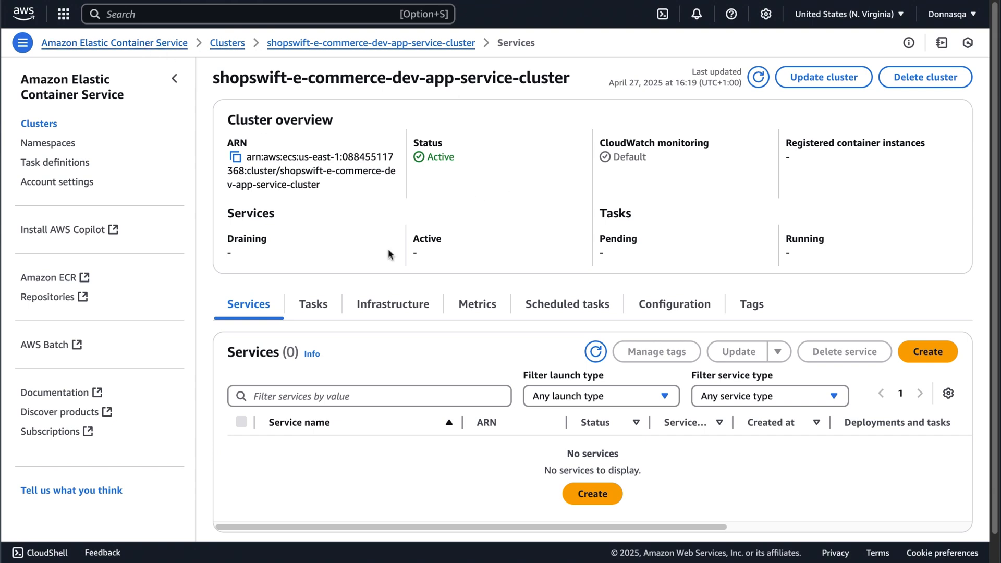
Search the AWS services for "rds" and view the Aurora and RDS dashboard
click(337, 5)
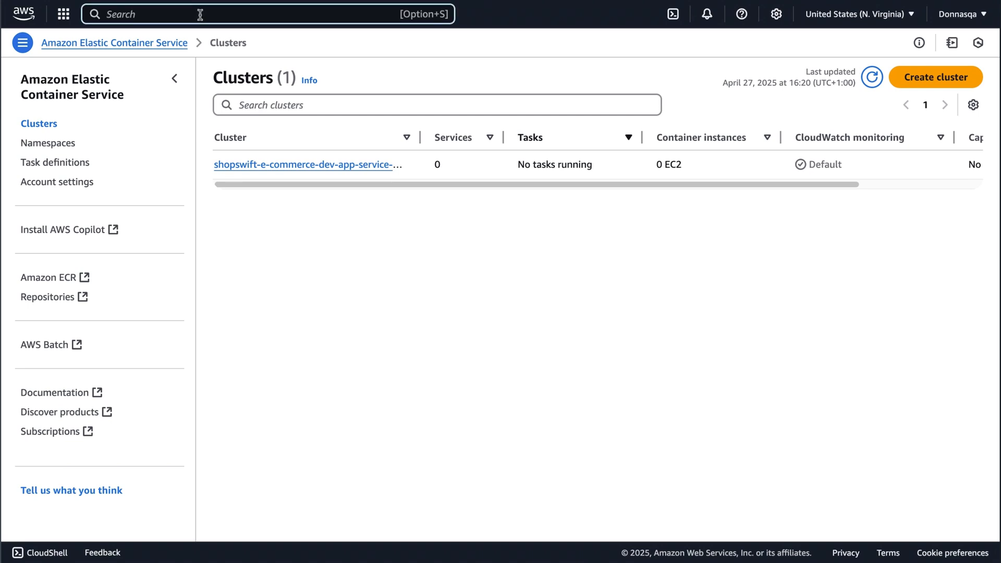
text(rds)
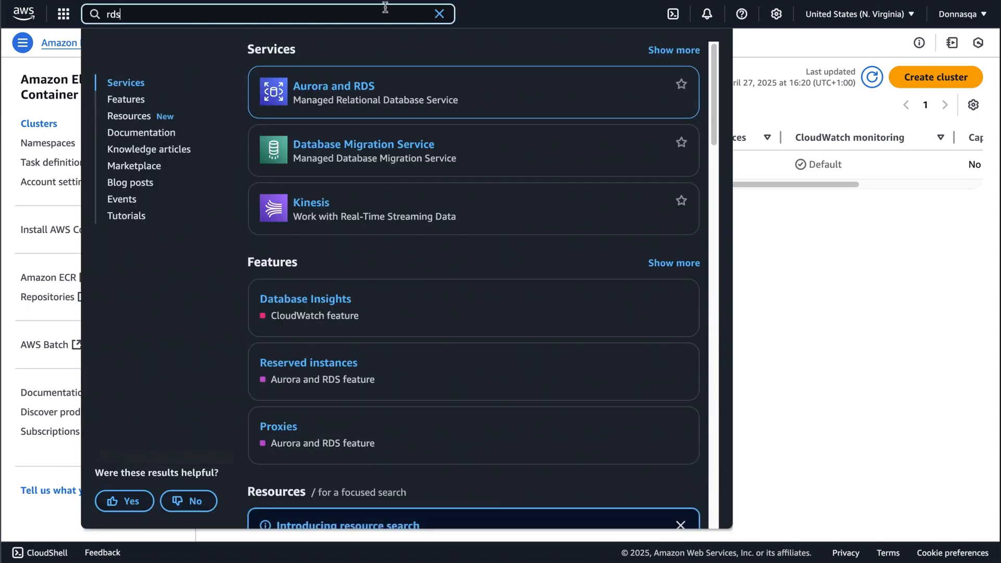
click(354, 87)
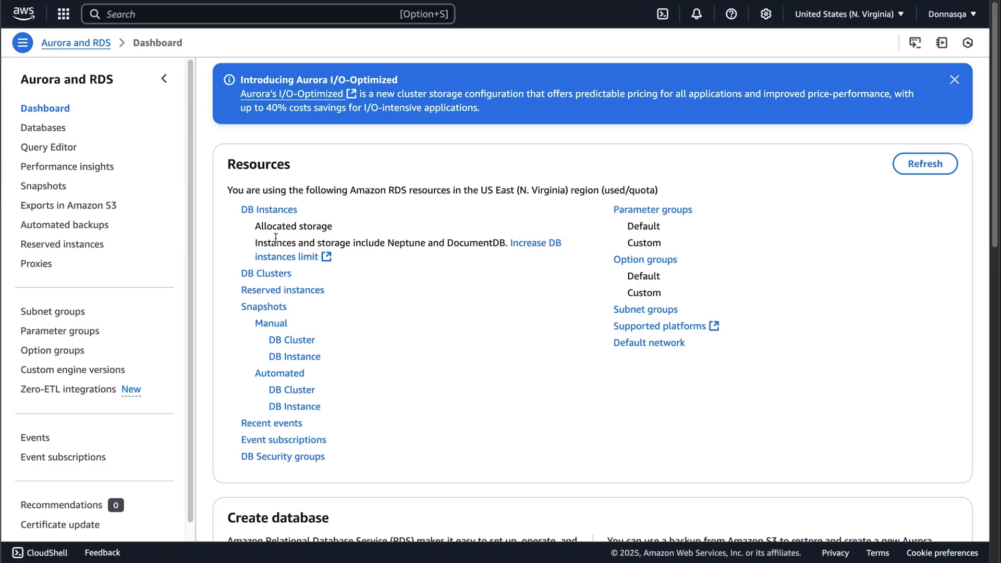
View the connectivity and security details of the shopswift-e-commerce-dev-app-service-rds-instance database
click(46, 127)
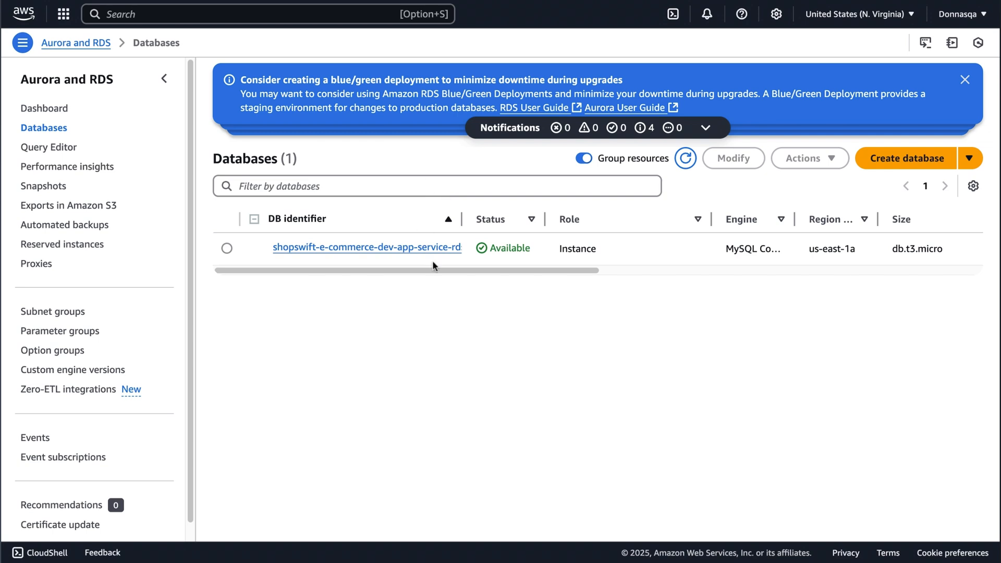
click(412, 248)
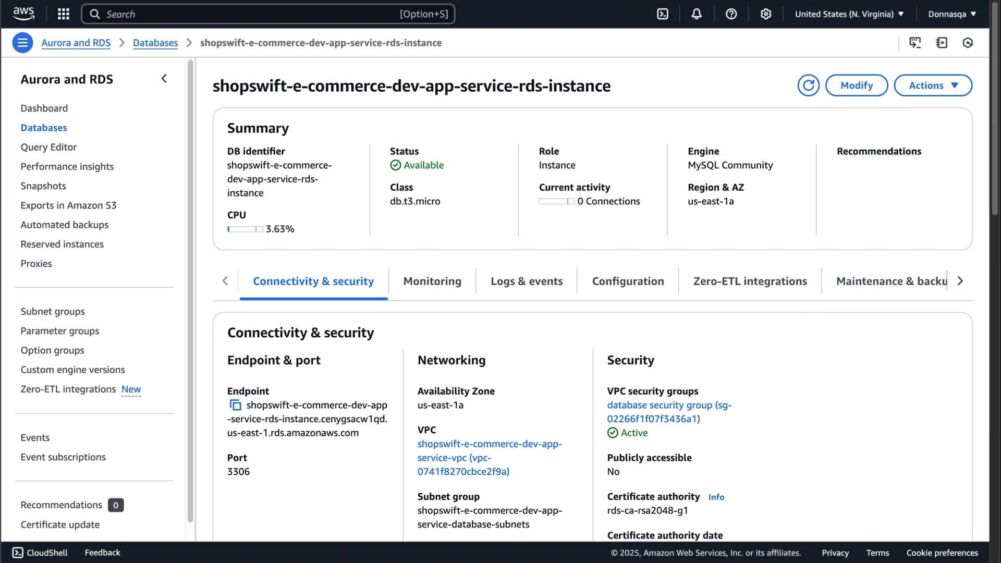
scroll(339, 114, down, 2)
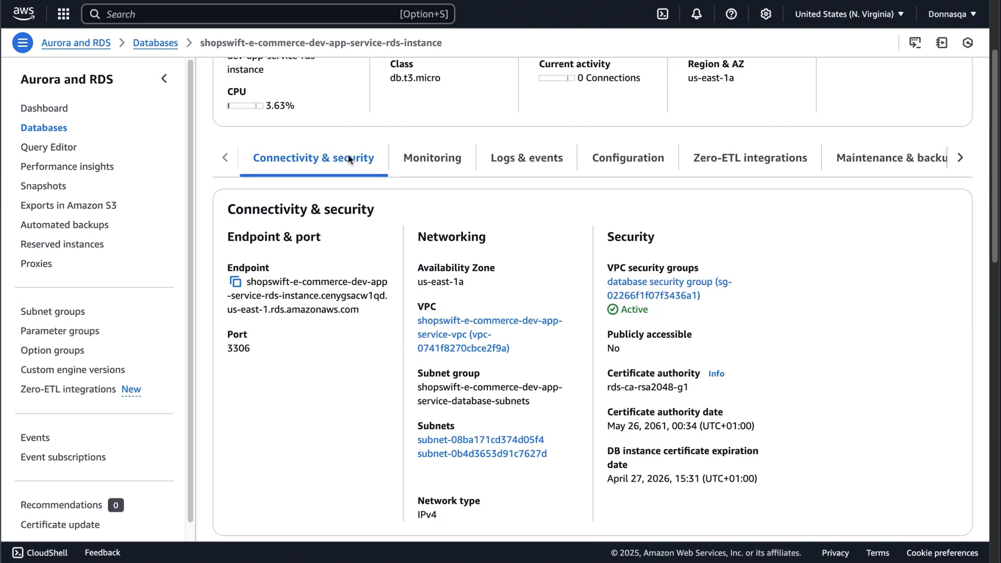
Follow the RDS instance's VPC link to the ShopSwift app service VPC and examine its details and resource map
click(451, 337)
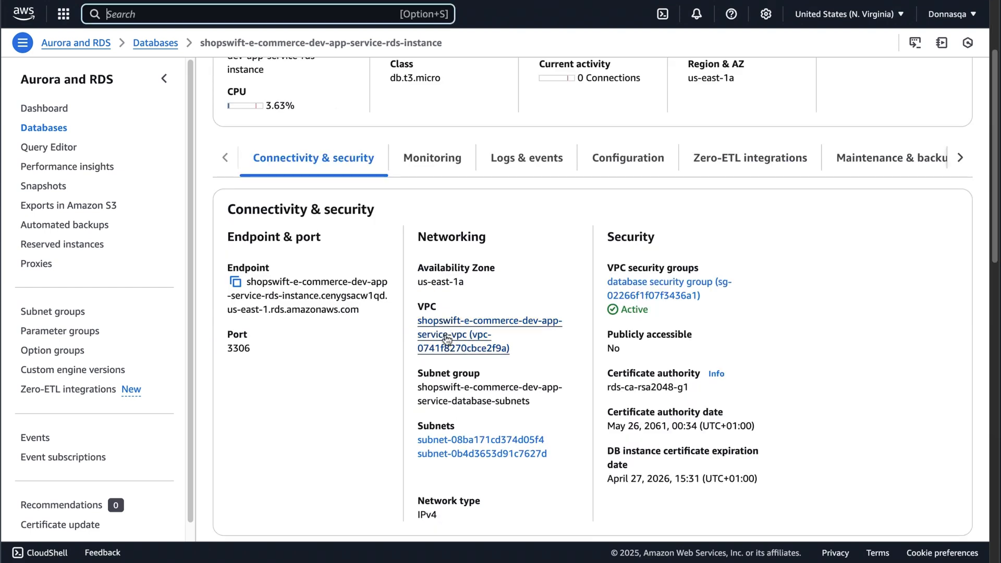
click(444, 339)
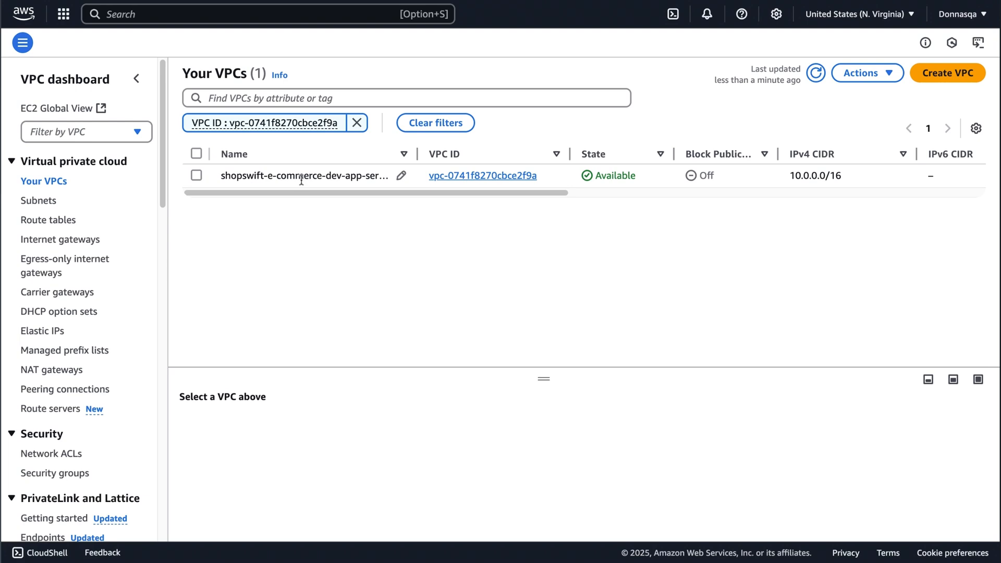
click(477, 175)
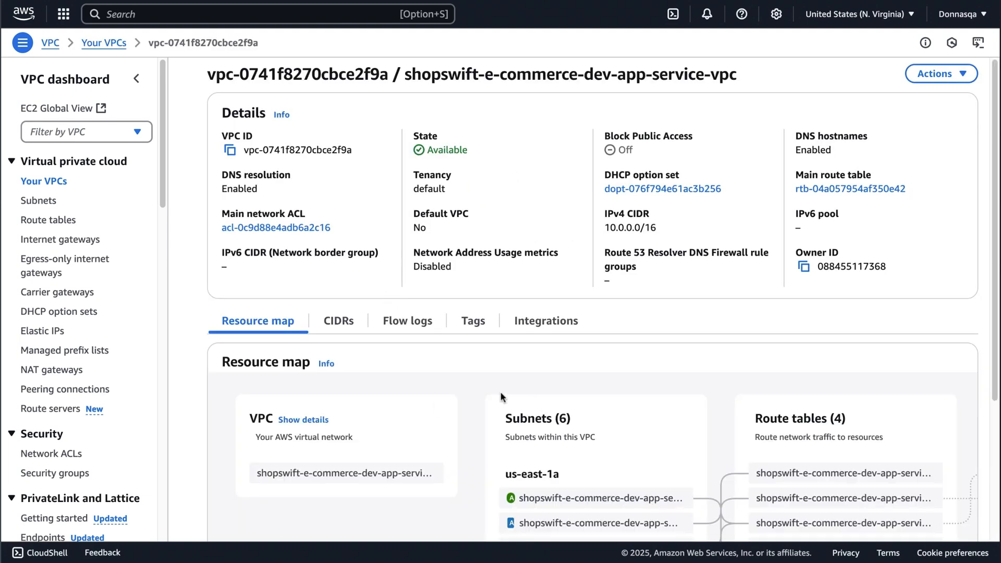
scroll(464, 397, down, 3)
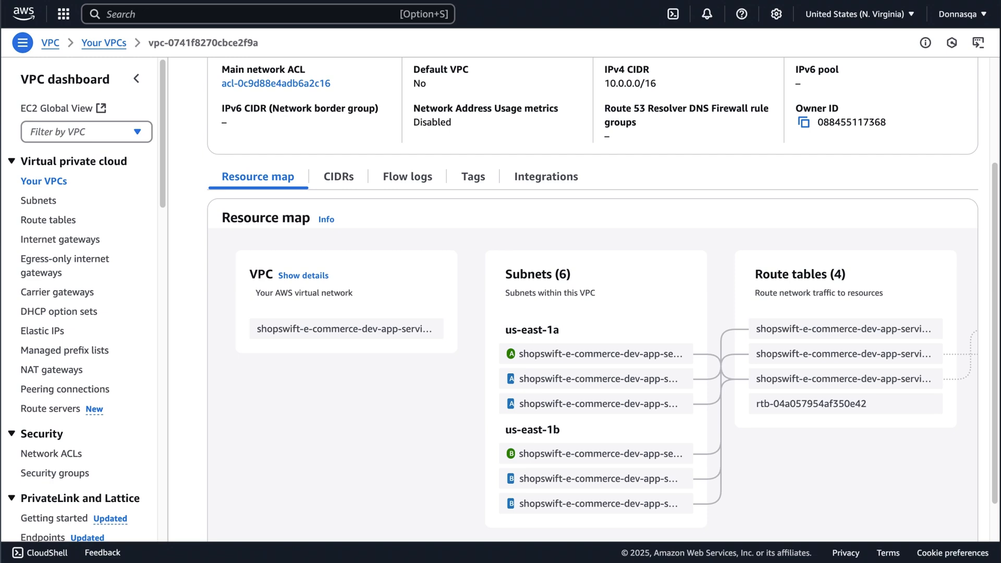
scroll(411, 193, up, 2)
scroll(411, 193, up, 2)
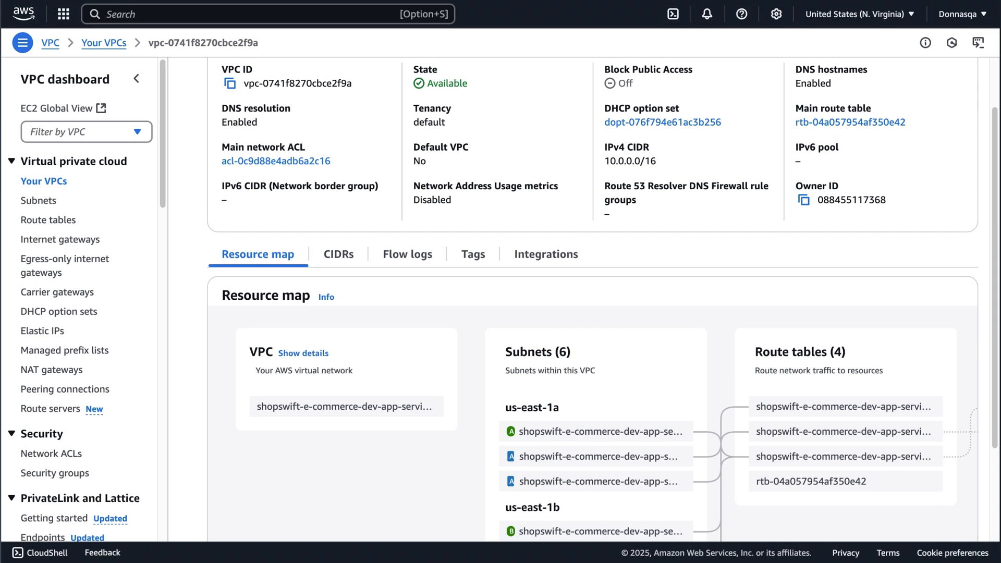